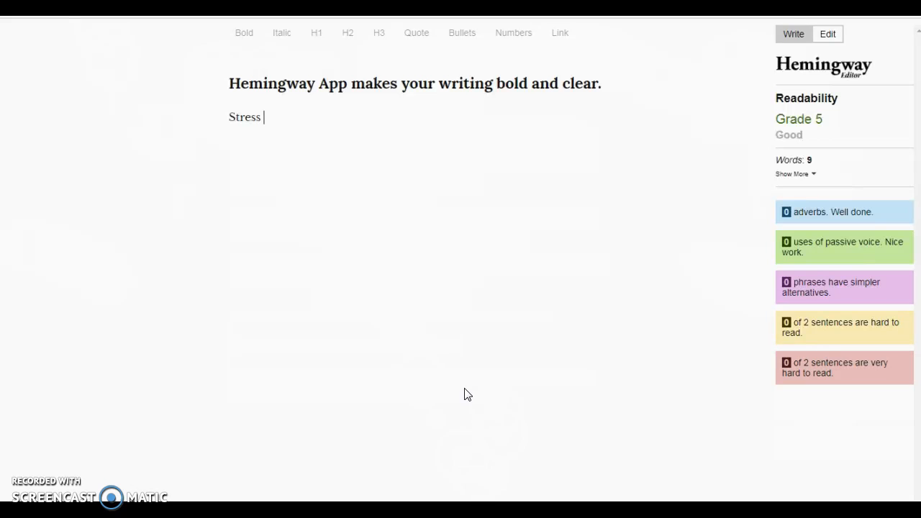
Complete the first sentence as "Stress levels continue to increase in the United States." and start the second with "According"
text(continue to incr)
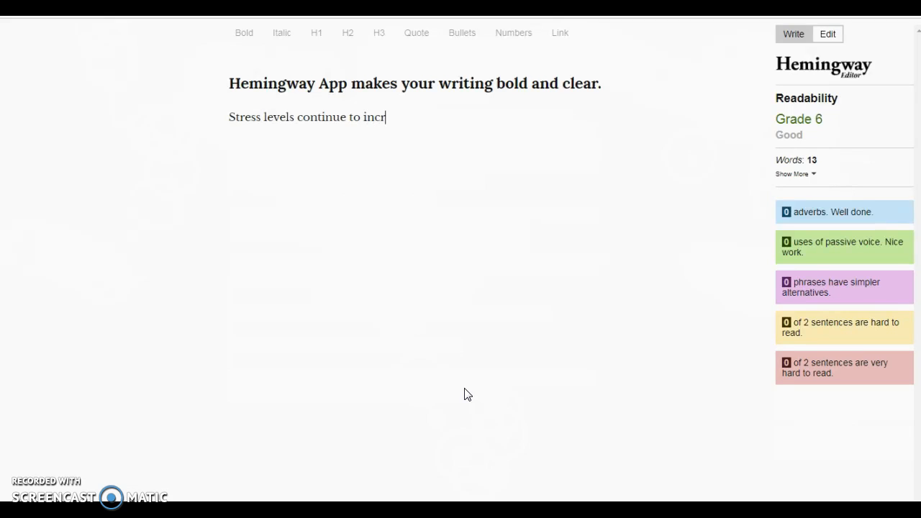
text(ease in the United )
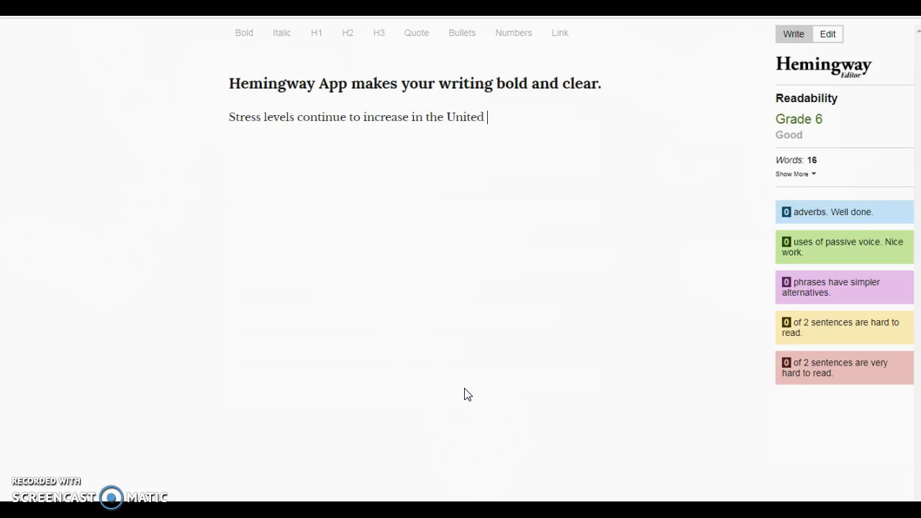
text(States.  According)
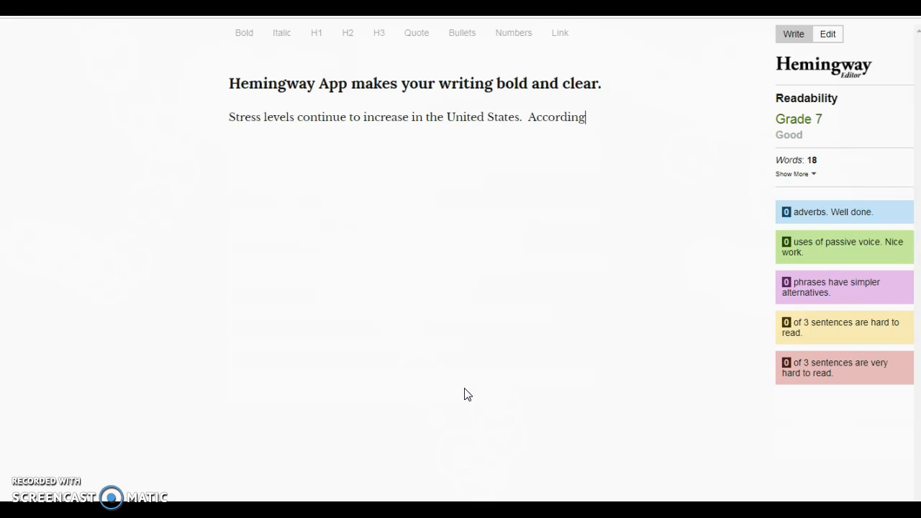
Continue the second sentence after "According" with "to the American Psychological Association average stress levels in the U.S. have risen since 2014"
text( to the amer)
key(BackSpace)
key(BackSpace)
key(BackSpace)
key(BackSpace)
text(American)
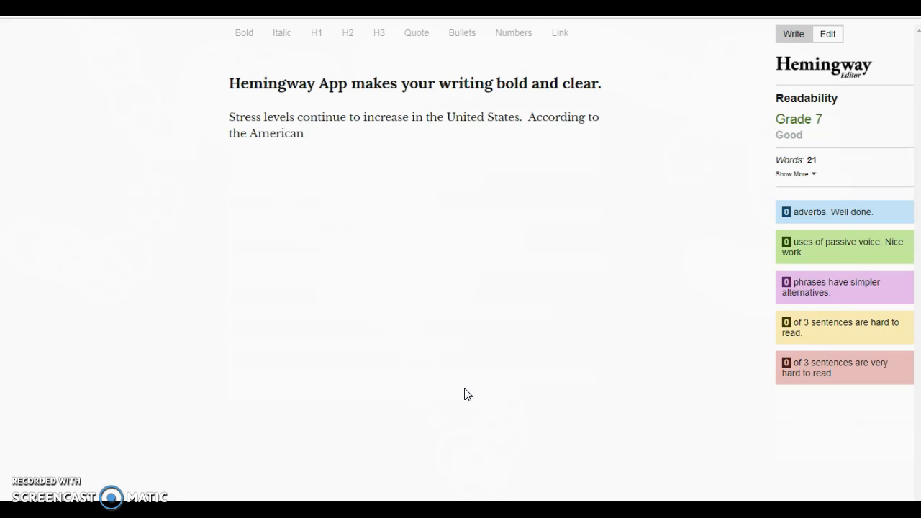
text( Psychologi)
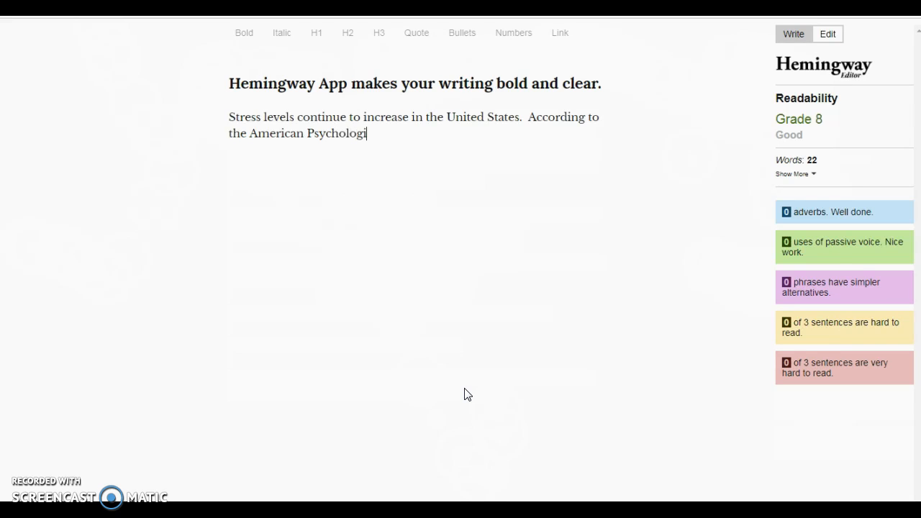
text(cal Association)
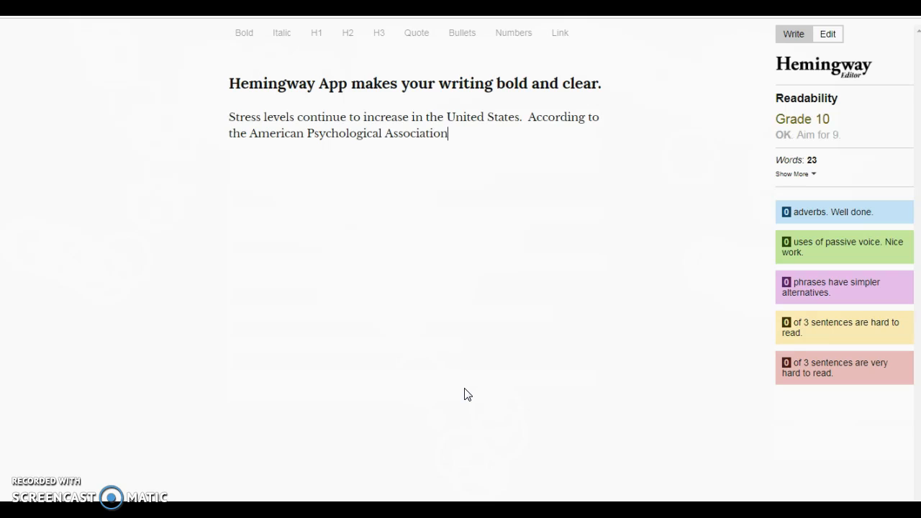
text( average stress levels in)
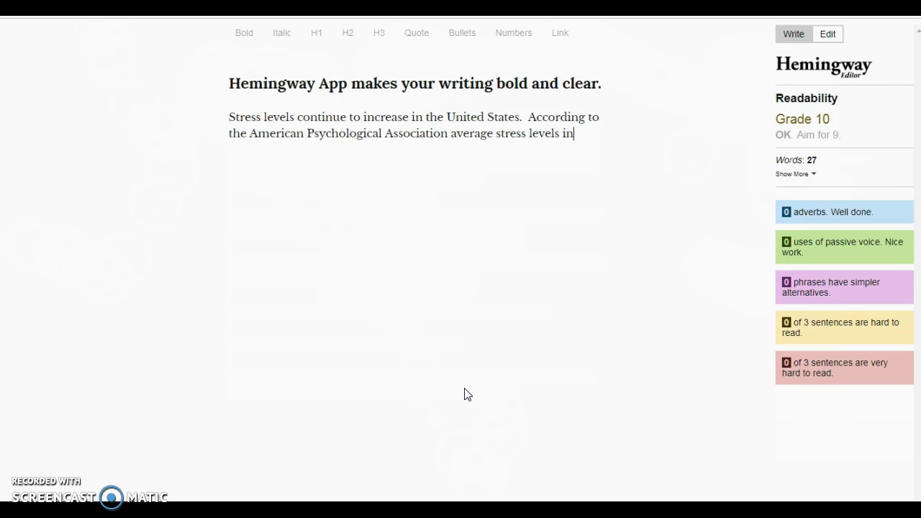
text( the U. )
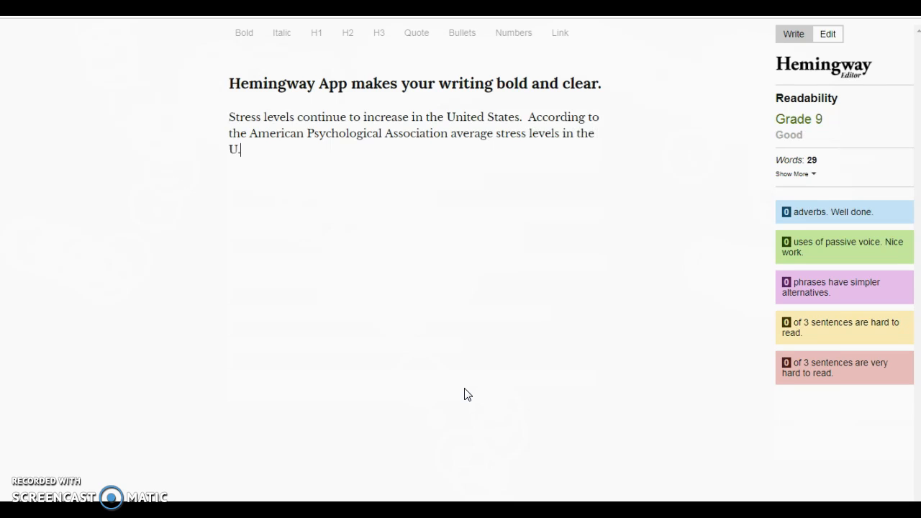
text(S. have)
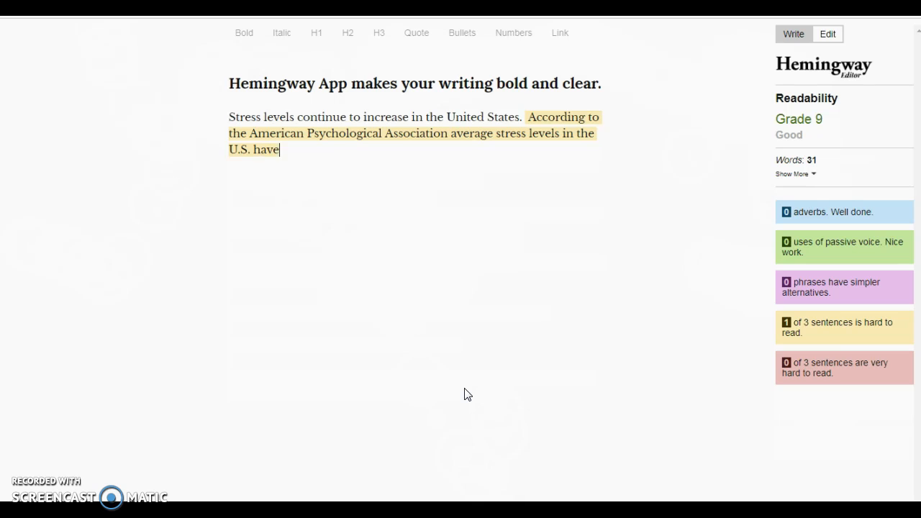
text( risen s)
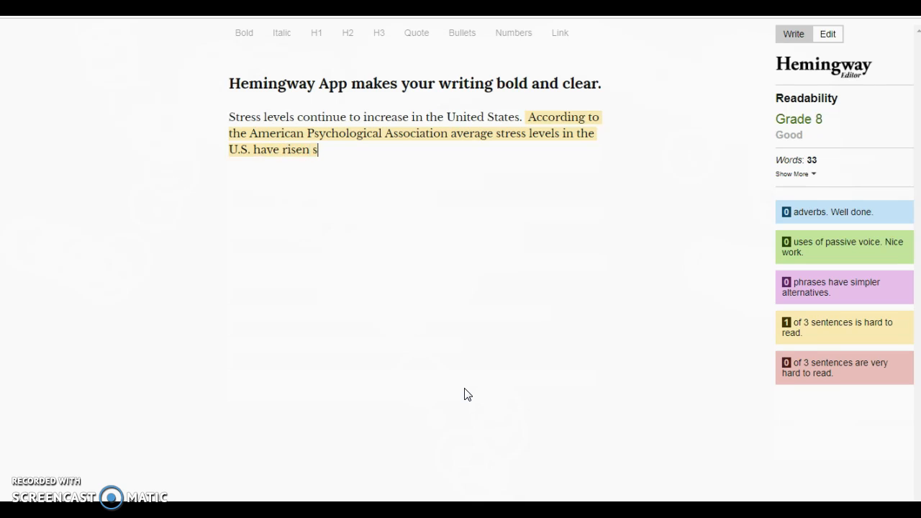
text(ince 2014)
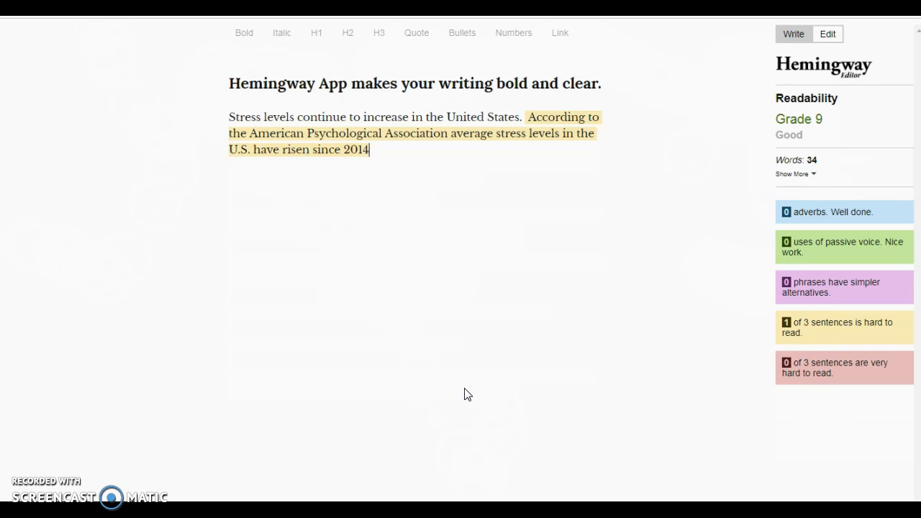
End the second sentence with ", with 24 percent of people saying they experience extreme stress."
text(, with 24 percent o)
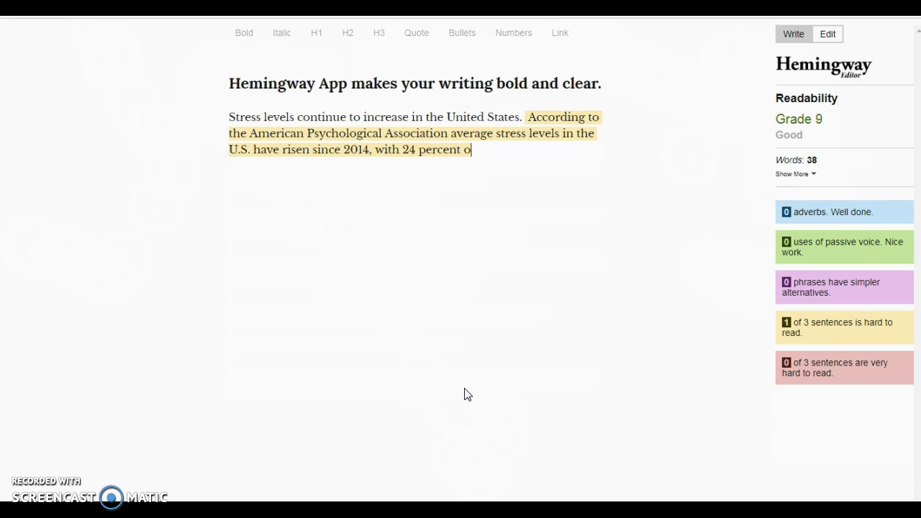
text(f people s)
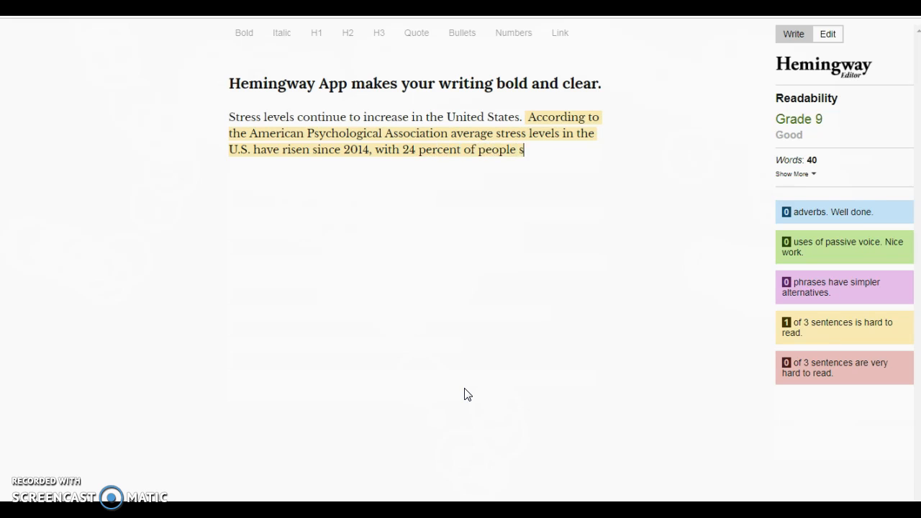
text(aying they exp)
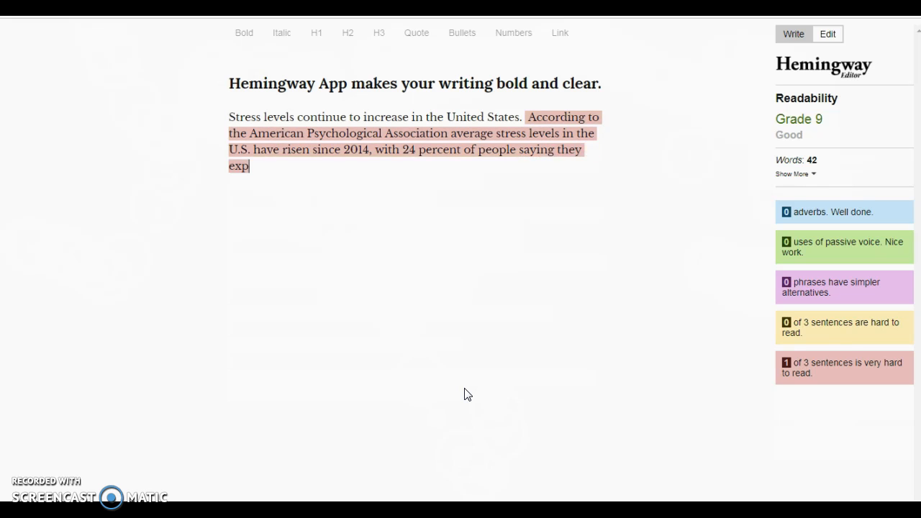
text(erience)
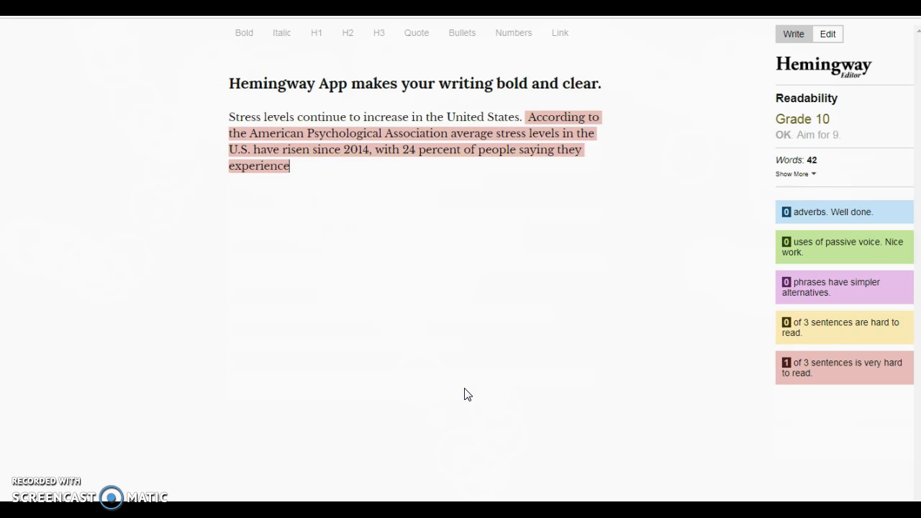
text( extreme stress)
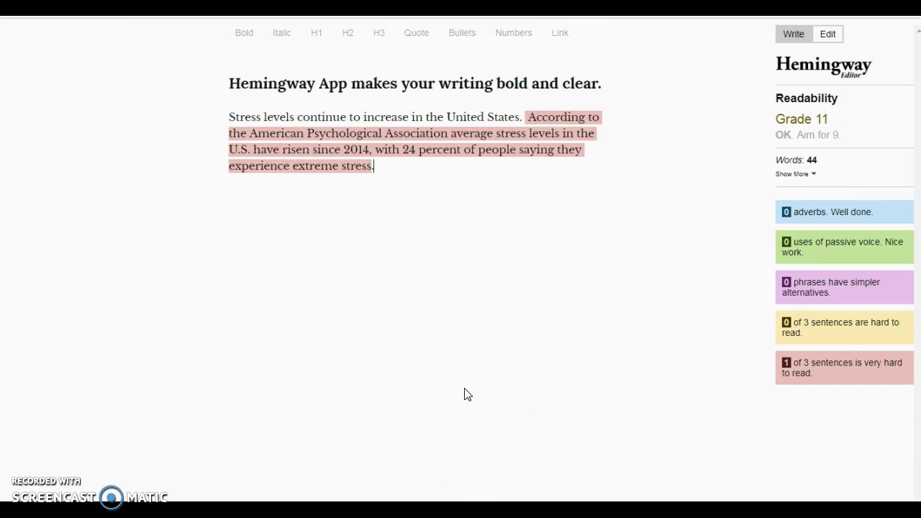
text(.)
Add a new line asking "How do we reduce this stress?" and start its answer with "By being"
key(Return)
text(Str)
key(BackSpace)
key(BackSpace)
key(BackSpace)
text(How do)
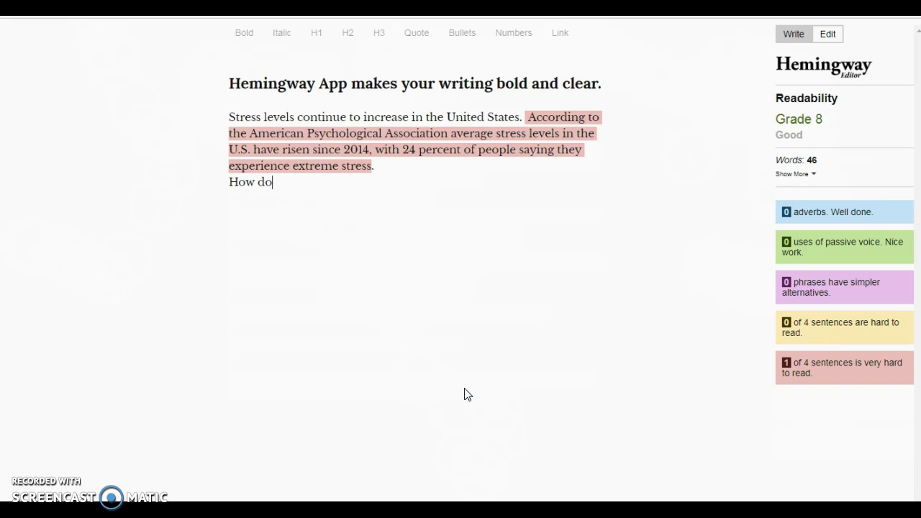
text( we reduce this st)
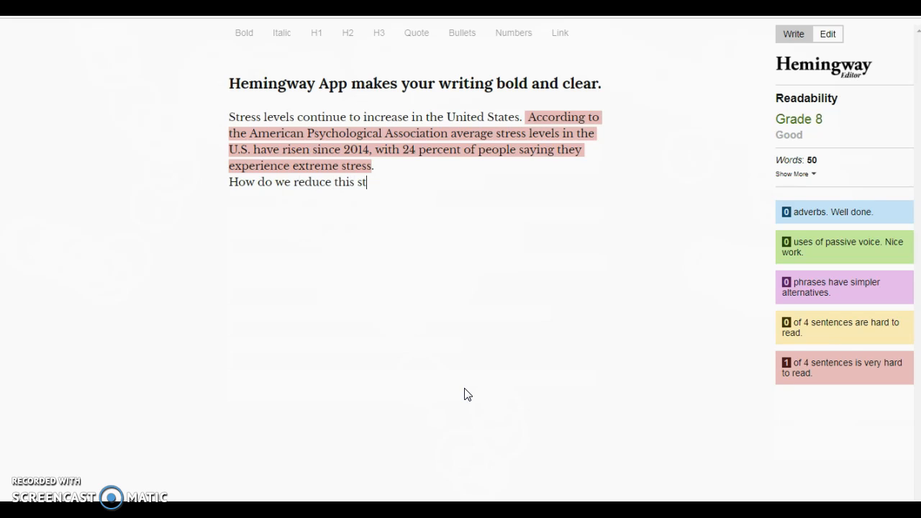
text(ress?  By being en)
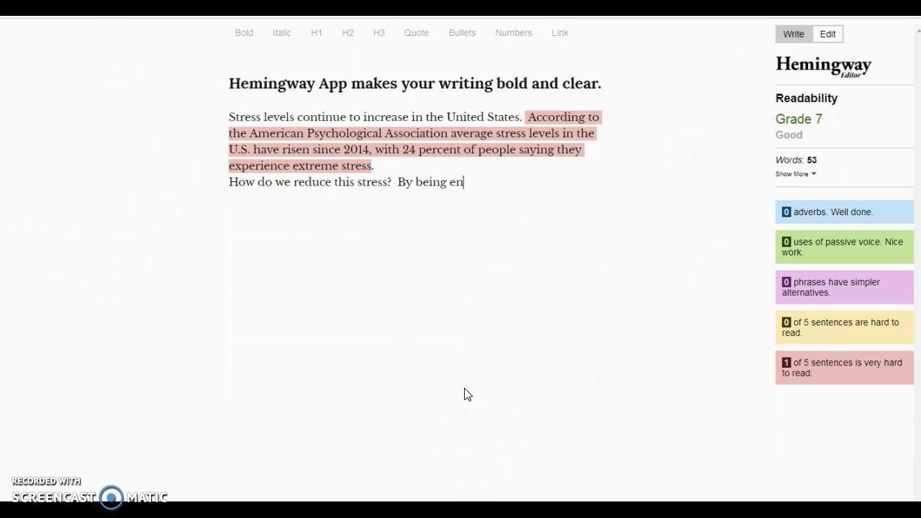
Complete the answer as "By being engaged in hobbies we can reduce mental and physical stress."
text(gaged in)
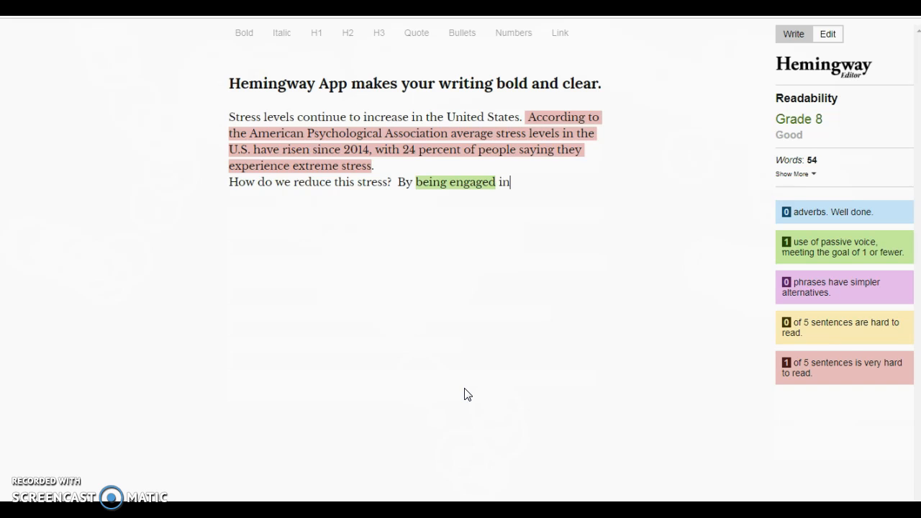
text( bo)
key(BackSpace)
text(hobbi)
key(BackSpace)
text(bii)
key(BackSpace)
text(es)
text( we can reduce)
text( ne)
text(t)
key(BackSpace)
key(BackSpace)
key(BackSpace)
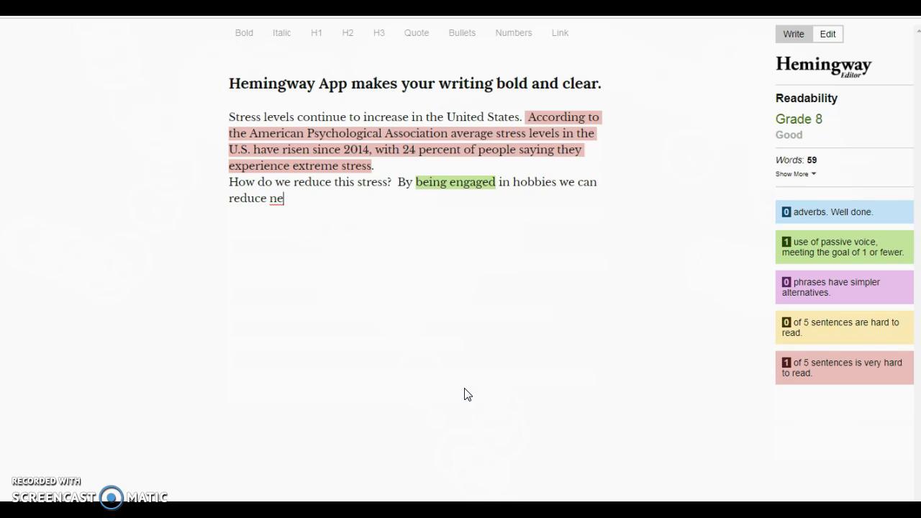
text(mental and physical stress)
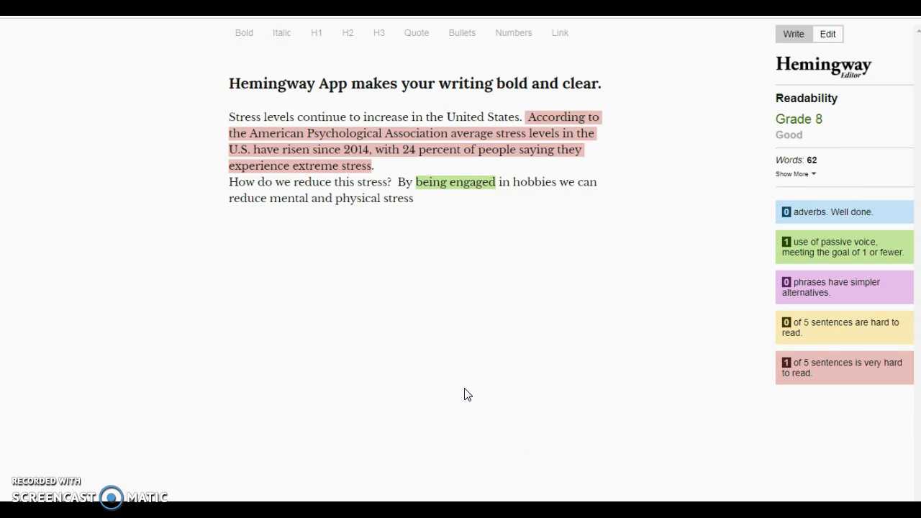
text(.)
Replace the long second sentence with "The American Psychological Association did a study on stress in 2014."
drag(527, 118, 582, 159)
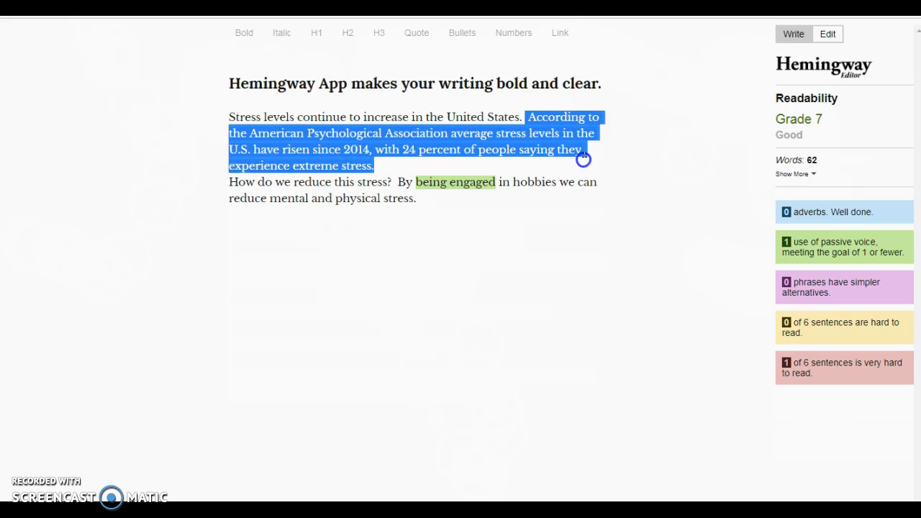
text(The )
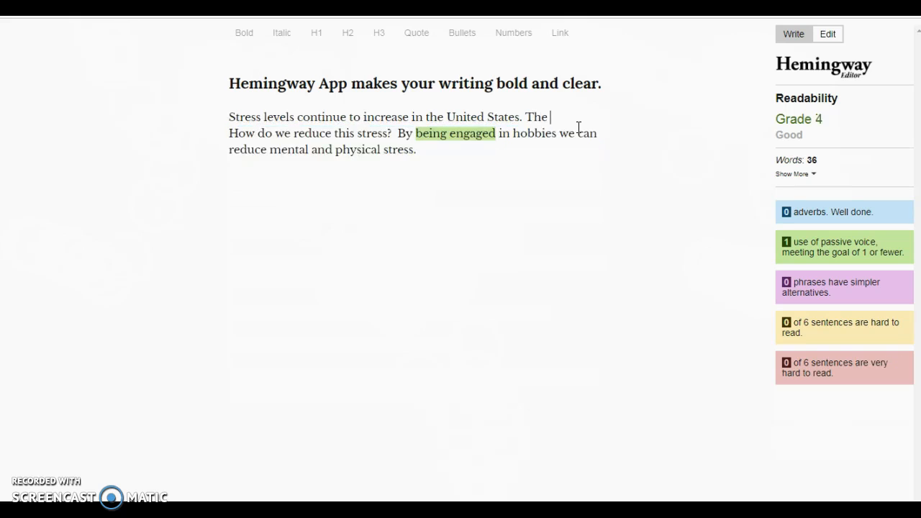
text(American Psychological A)
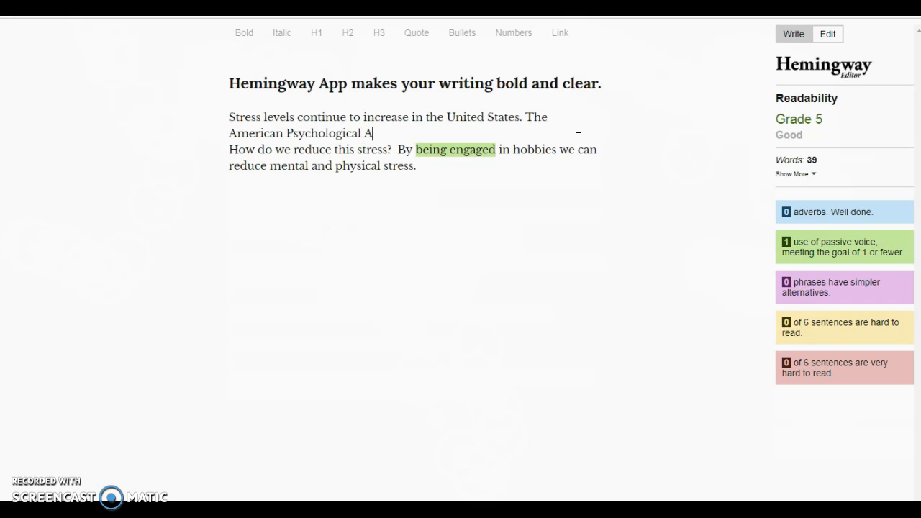
text(ssociatio)
text(n d)
key(BackSpace)
text(did)
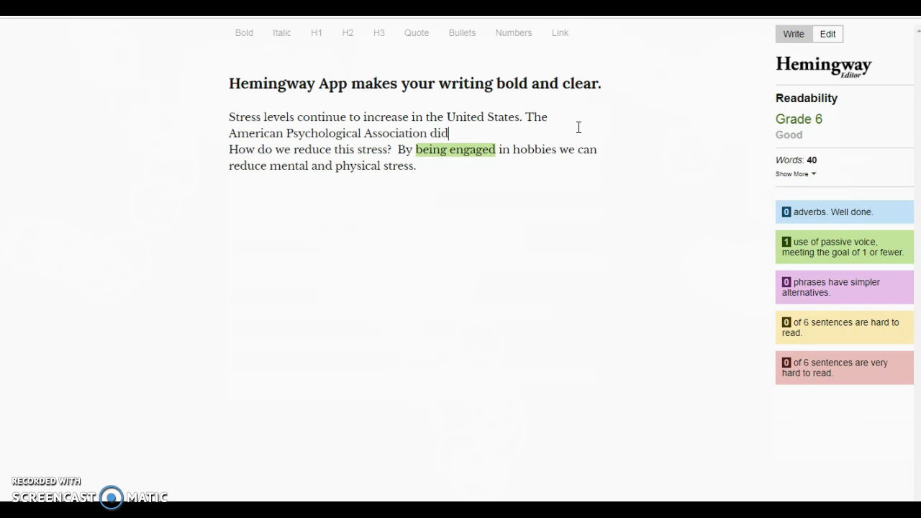
text( a study on stress)
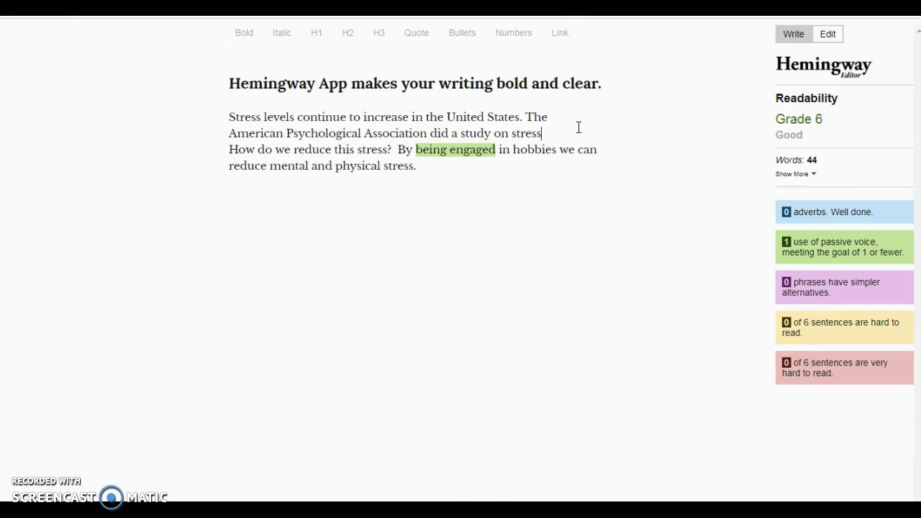
text( in2012)
key(BackSpace)
text(4. )
Add the sentence "In their study, 24 percent of people said they experience extreme stress." after the one about the 2014 study
text(In the)
text(ir study)
key(BackSpace)
text(tud)
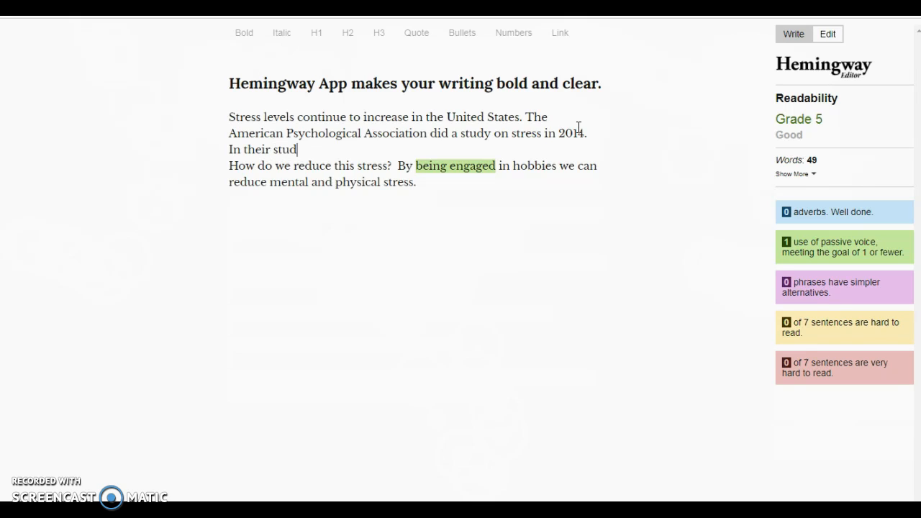
text(y, 24 percent of people sai)
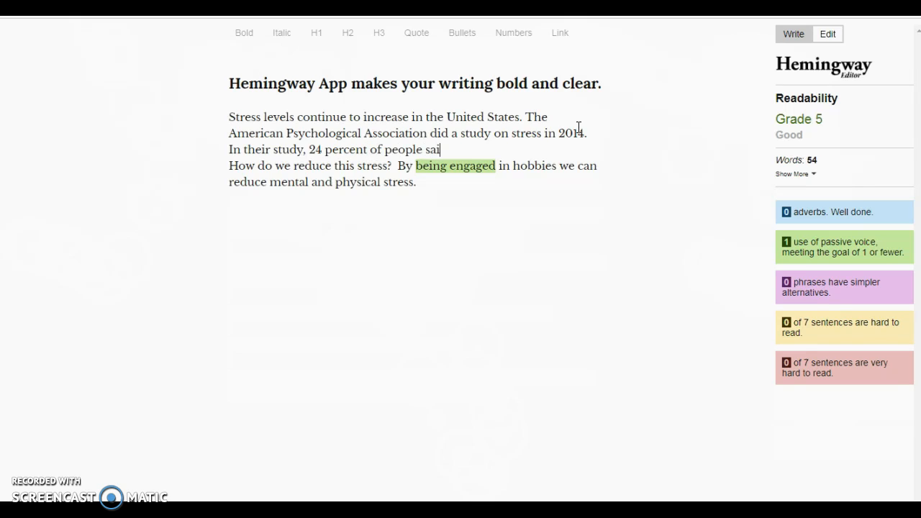
text(d they experience extreme )
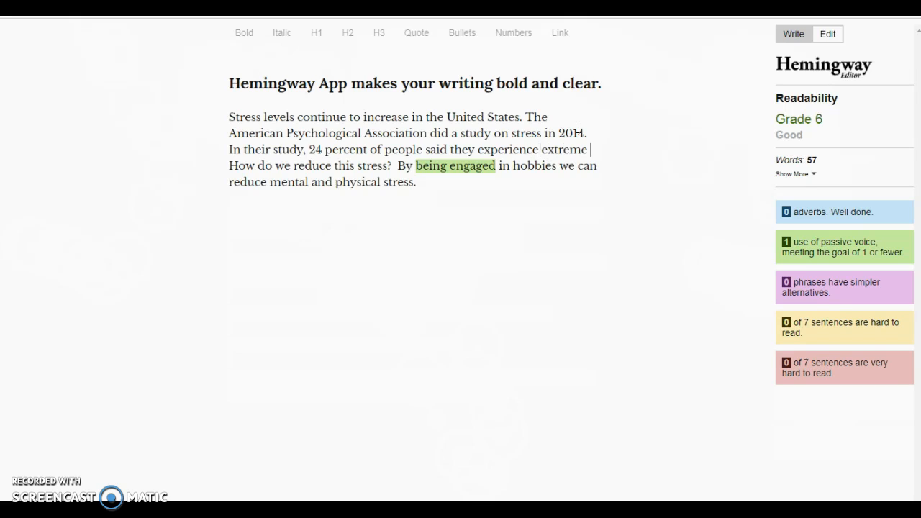
text(stress.)
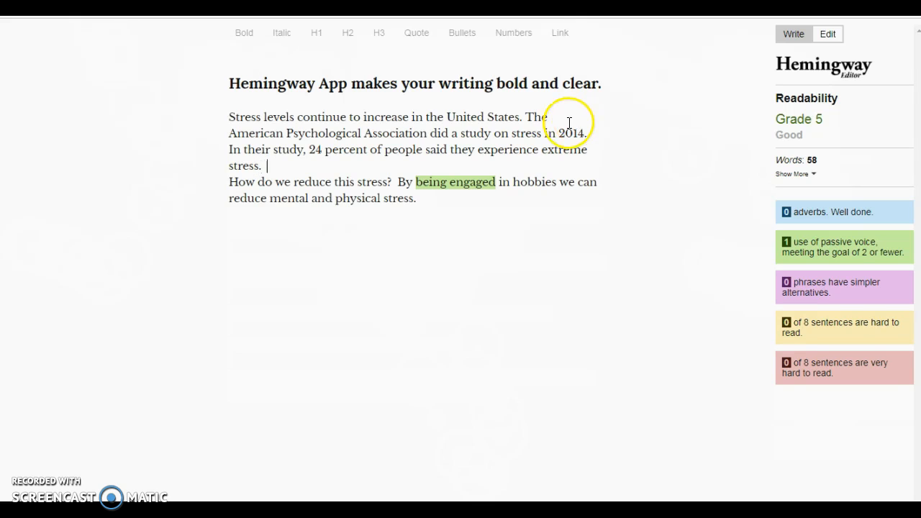
Replace the passive phrase "being engaged" with "engaging" in the last sentence
mouse_move(431, 173)
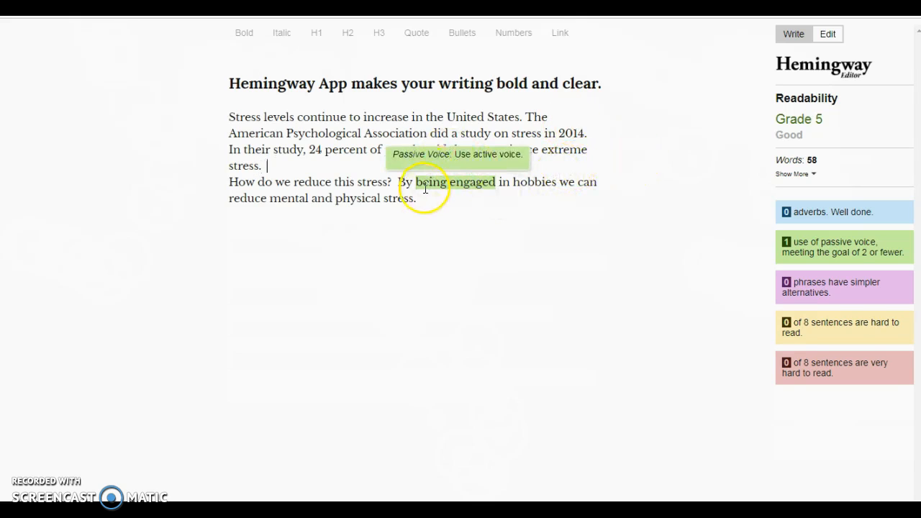
drag(419, 182, 497, 181)
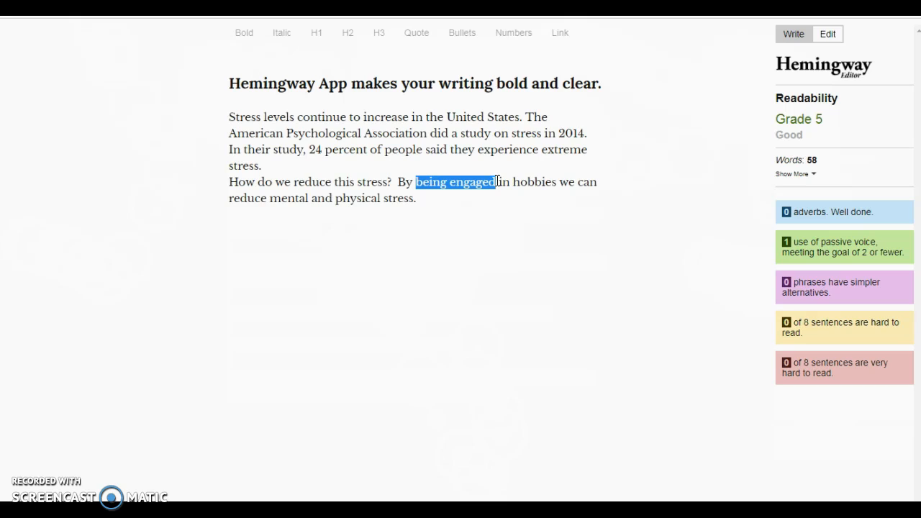
text(enga)
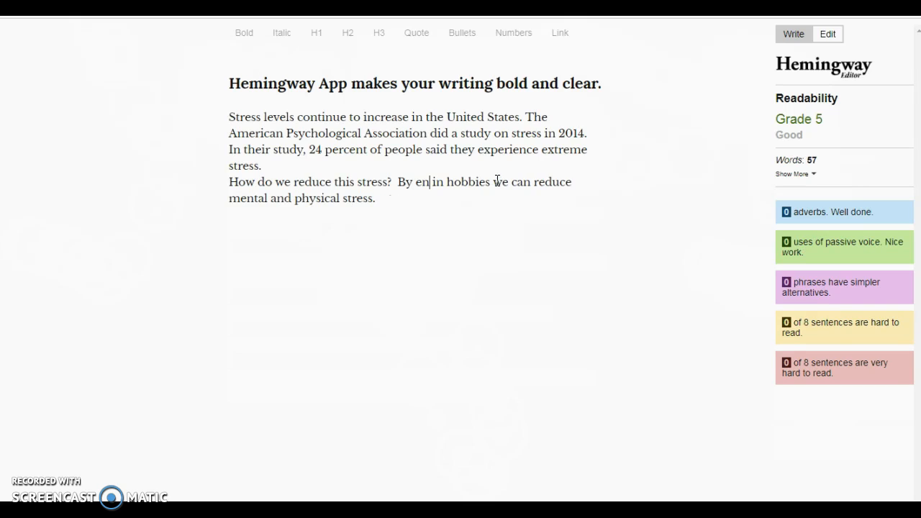
text(ging)
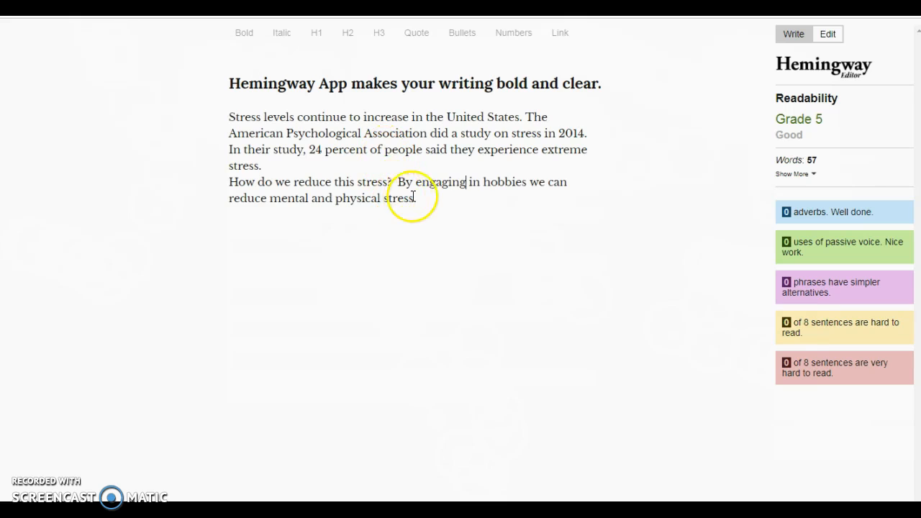
View the text in the distraction-free writing mode, then return to the editing mode with readability feedback
click(791, 34)
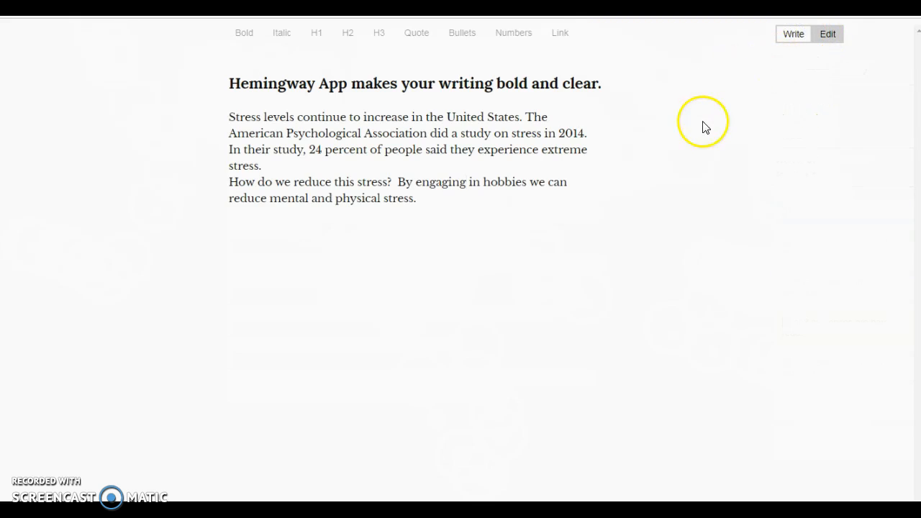
click(829, 36)
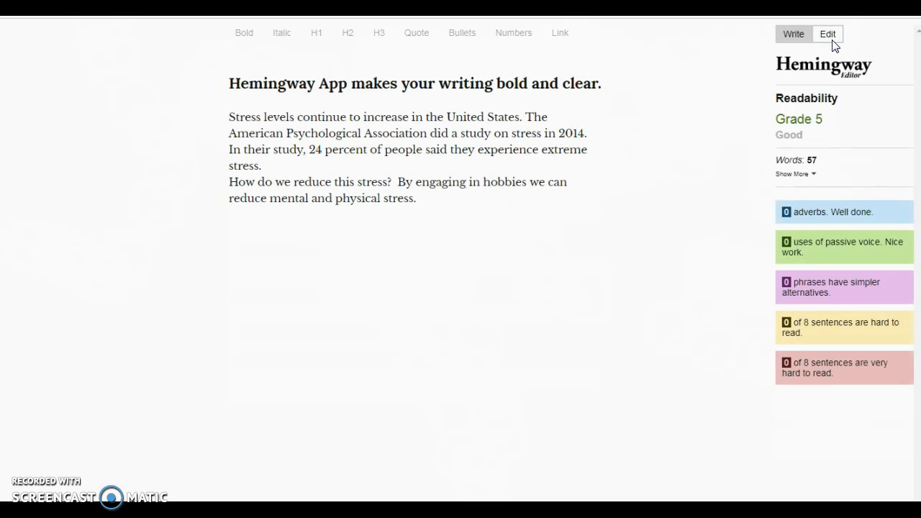